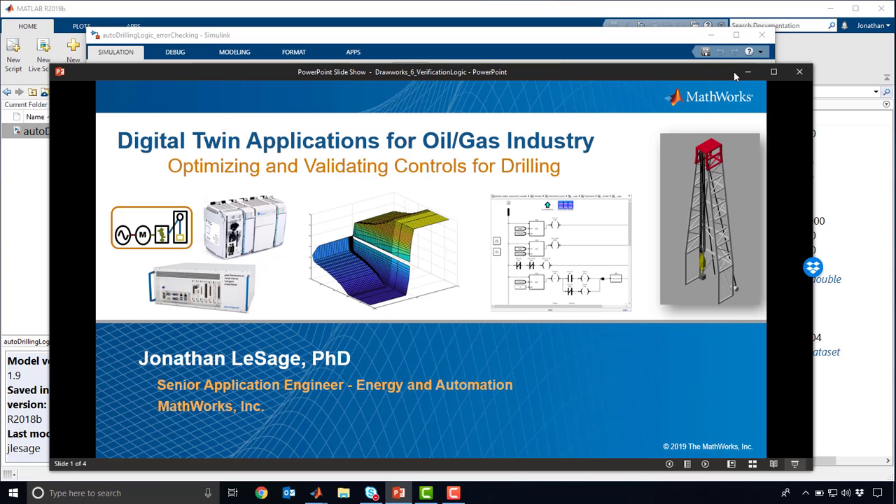
Hide the slide show and open the Energy Limit Logic and Auto-Driller state chart.
click(748, 74)
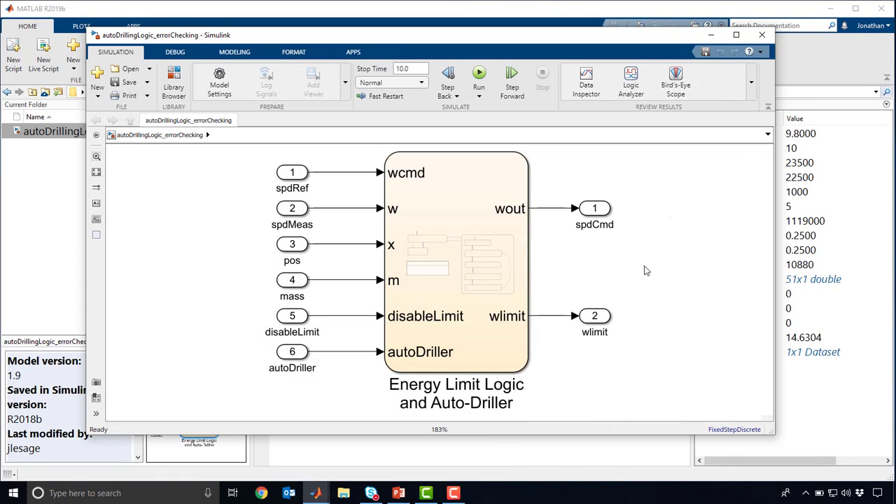
click(502, 242)
double_click(502, 239)
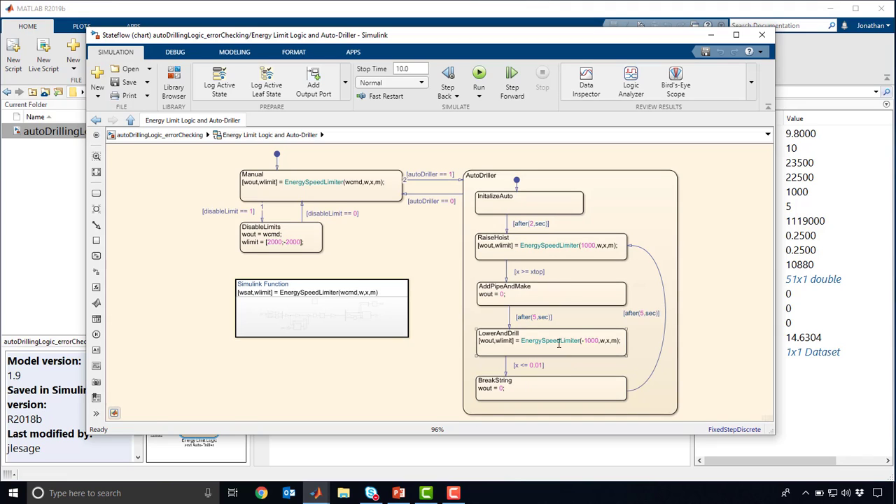
double_click(546, 341)
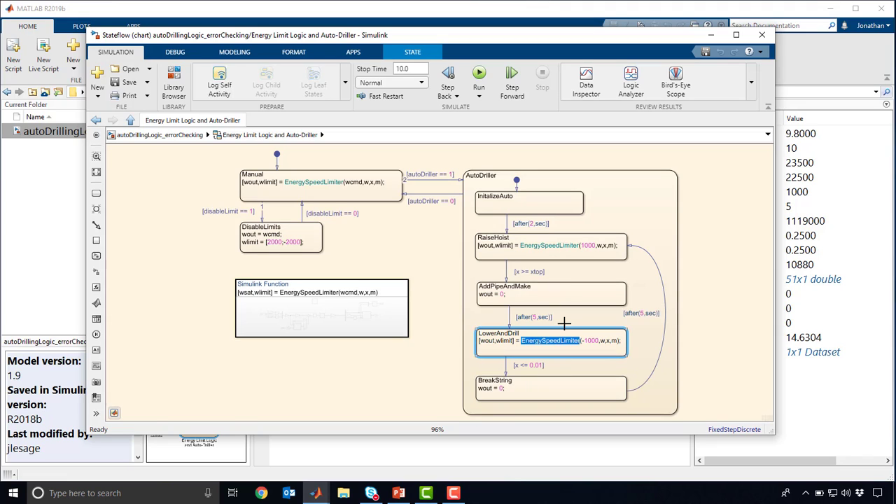
click(562, 326)
double_click(588, 246)
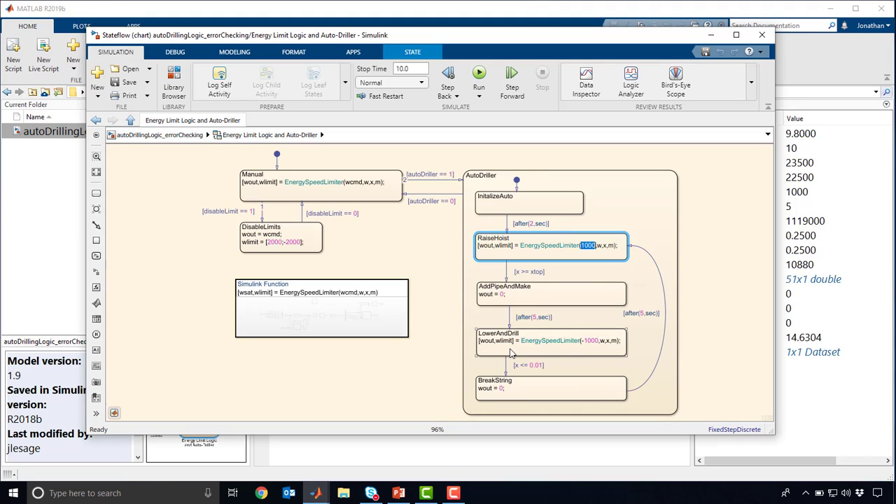
click(317, 359)
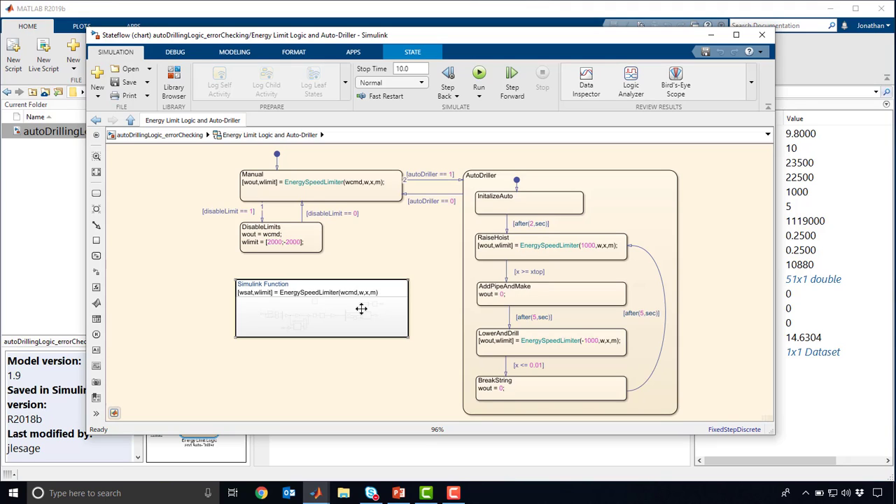
double_click(361, 309)
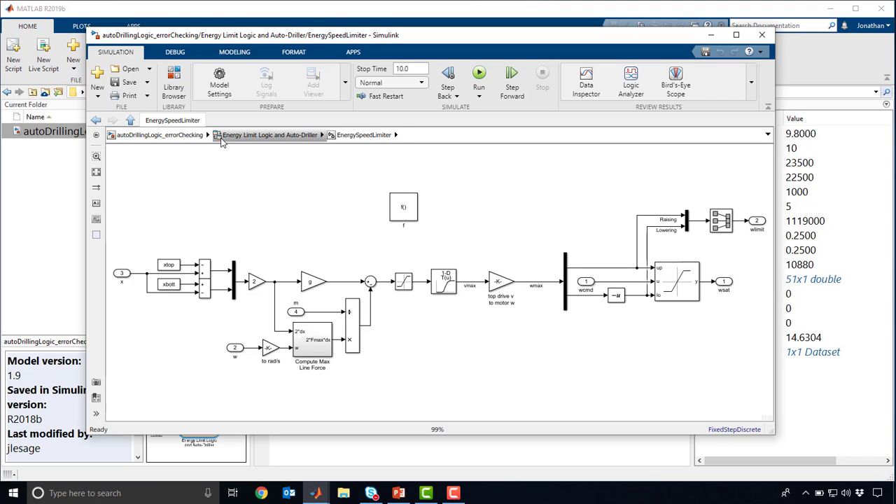
click(222, 139)
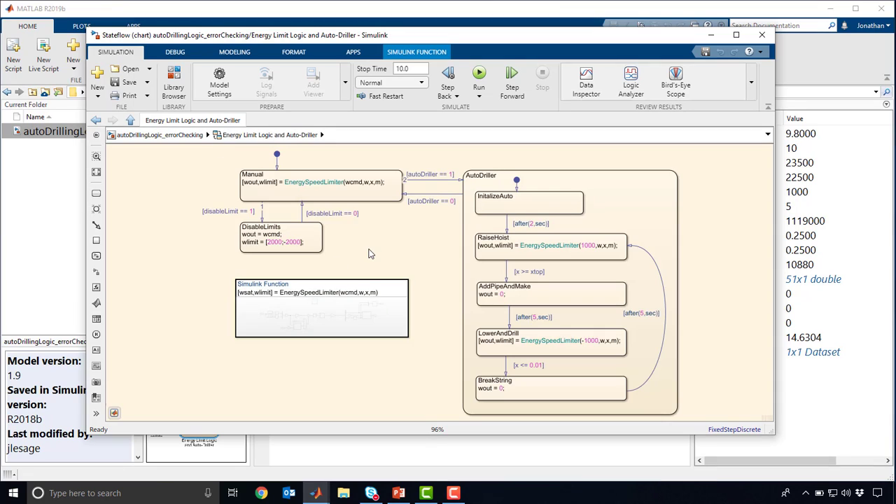
double_click(350, 326)
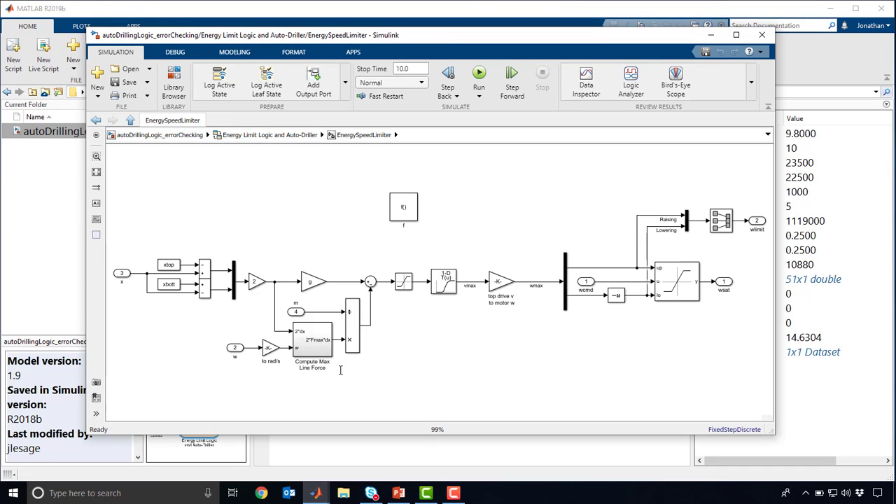
click(252, 135)
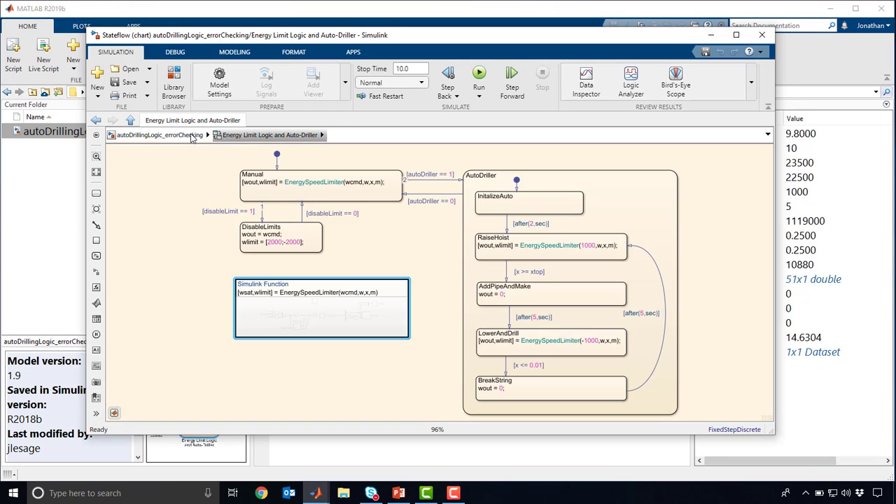
click(184, 225)
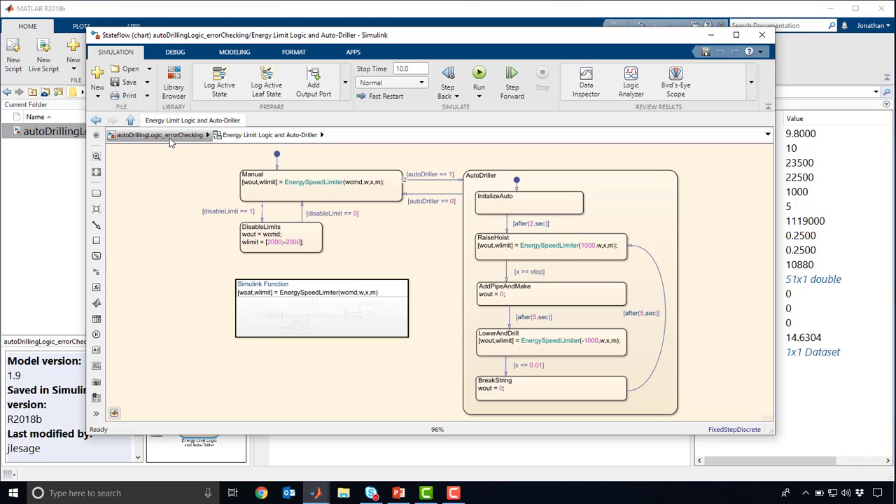
Launch Design Verifier from the Model Verification section of the APPS gallery.
click(352, 52)
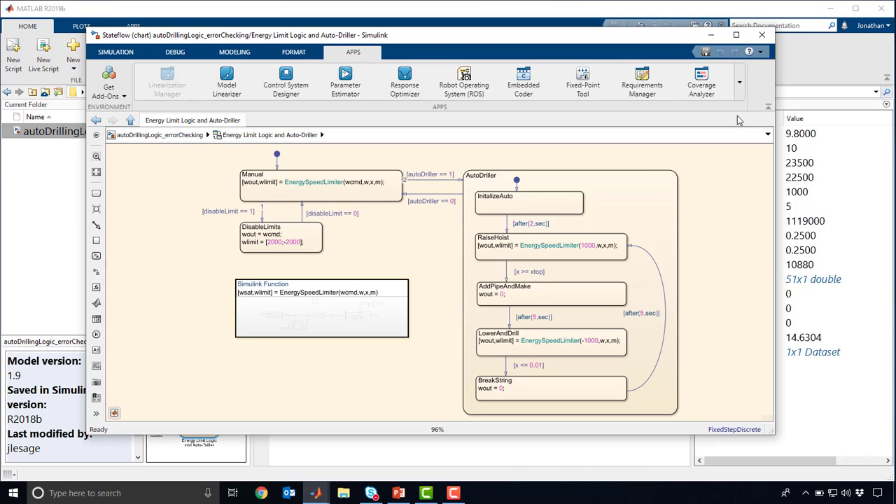
click(739, 83)
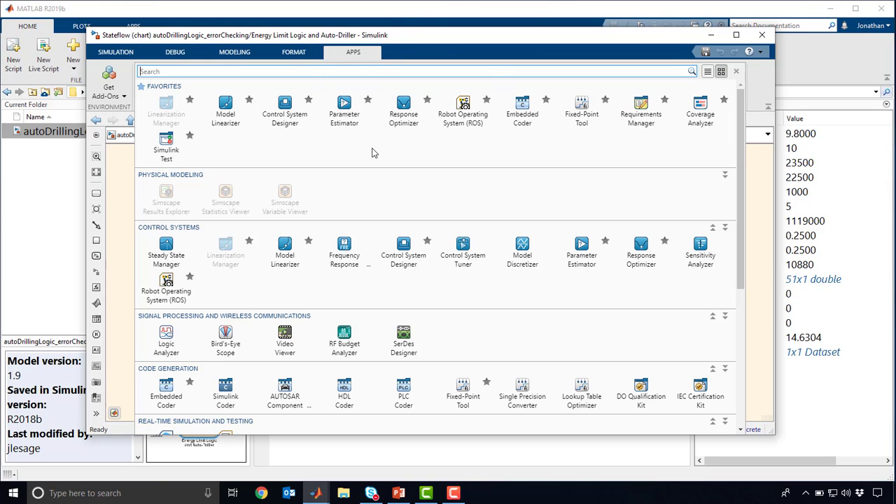
scroll(373, 153, down, 5)
scroll(373, 152, down, 1)
scroll(373, 152, down, 1)
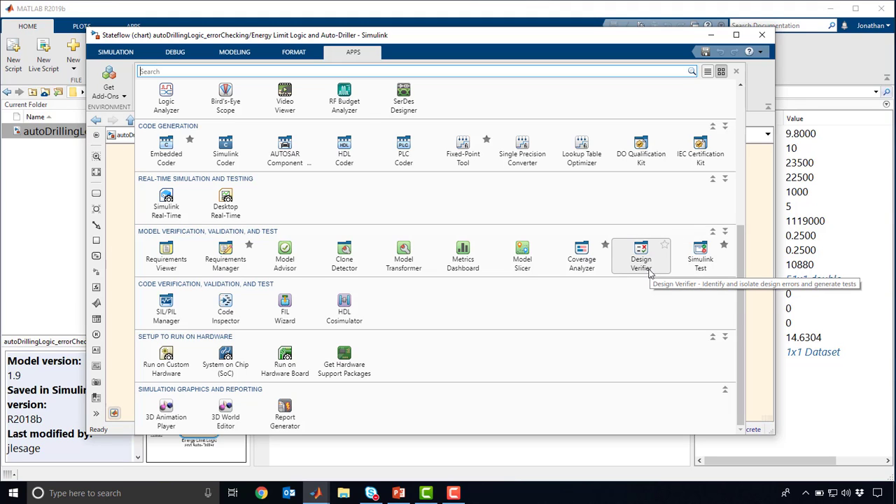
click(649, 273)
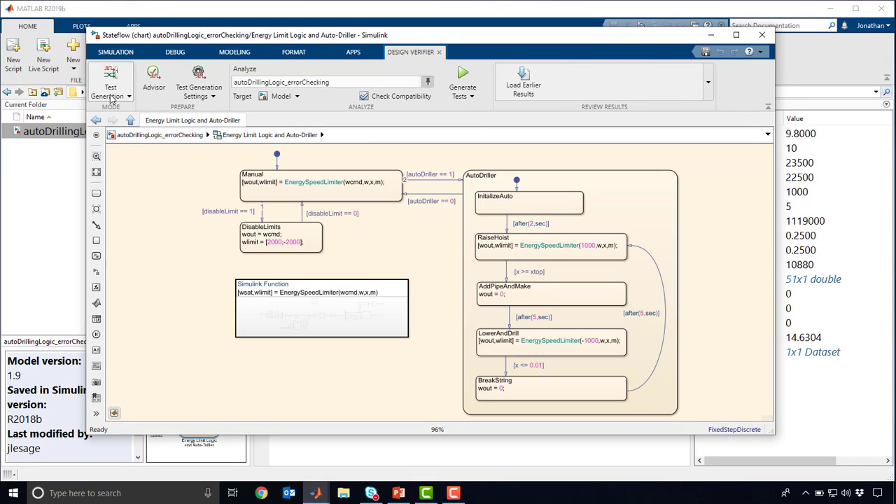
Set the Design Verifier mode to Design Error Detection.
click(117, 98)
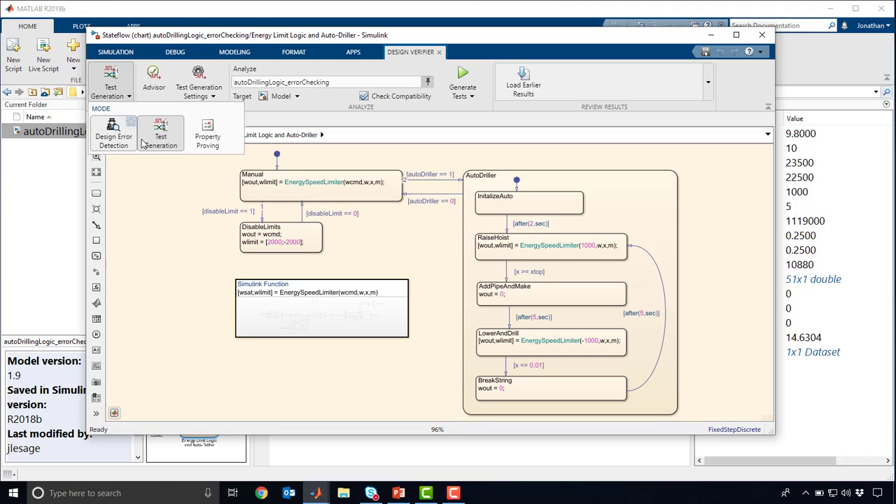
mouse_move(114, 134)
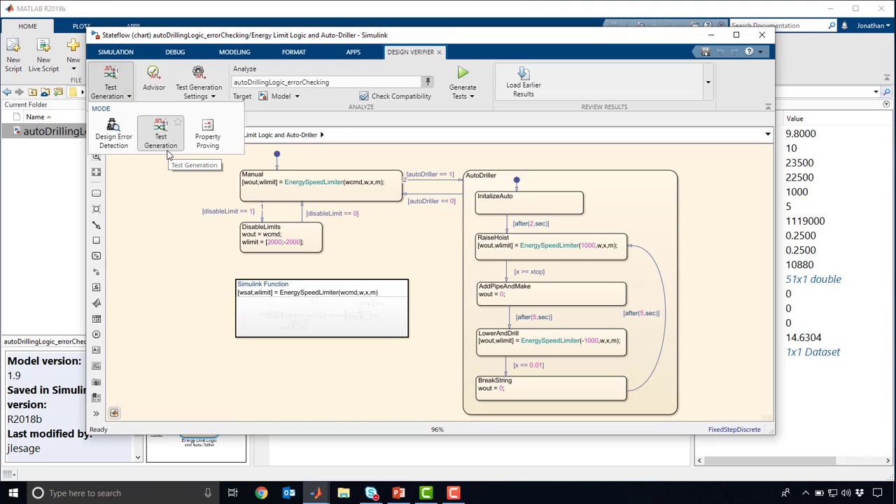
click(116, 140)
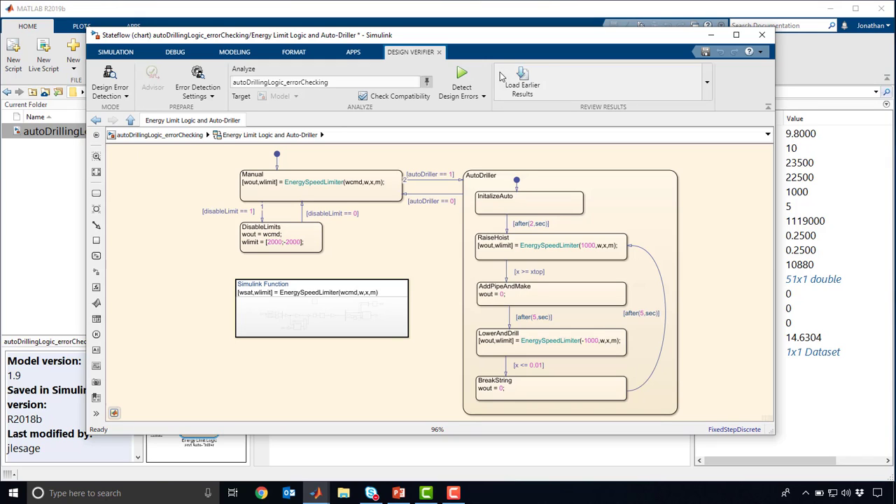
Start Detect Design Errors on autoDrillingLogic_errorChecking, moving the Results Summary aside.
click(462, 75)
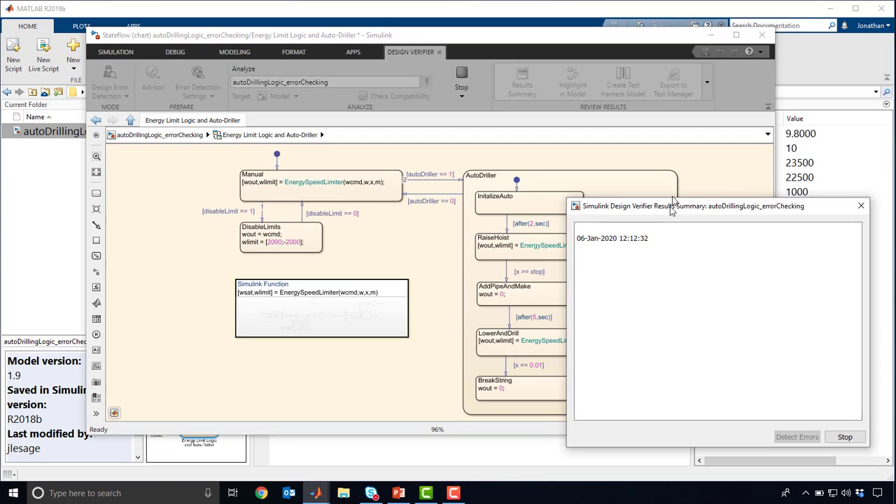
drag(670, 276, 686, 202)
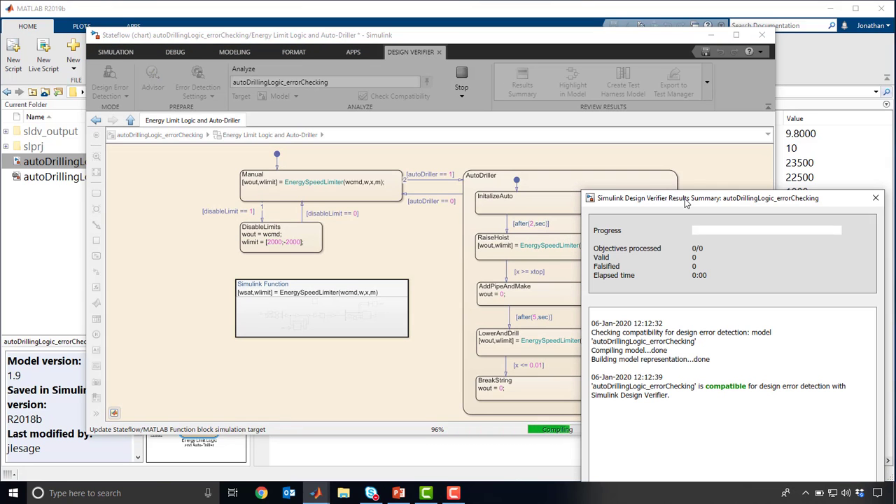
drag(686, 202, 675, 131)
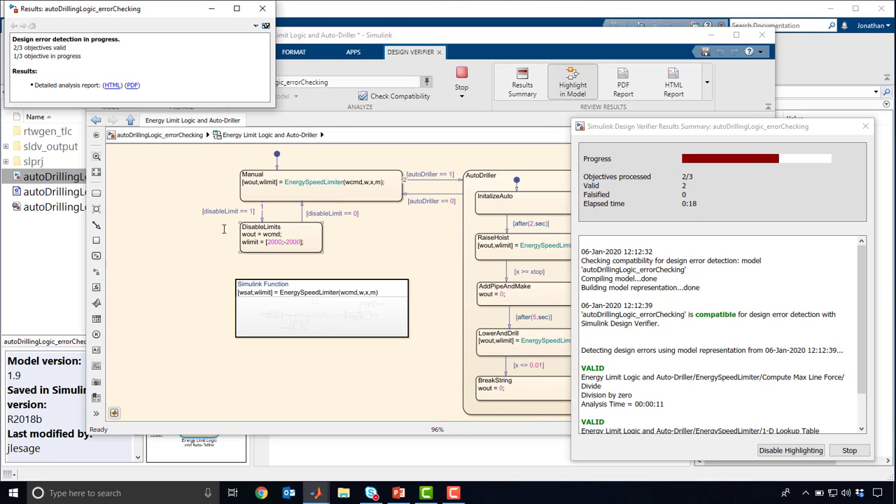
Back at the top level, inspect the derived ranges for the spdRef inport.
click(136, 135)
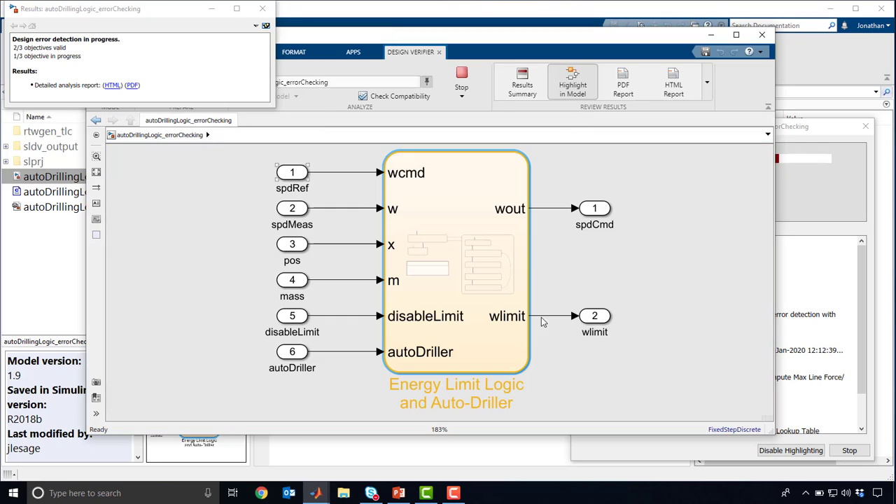
click(297, 174)
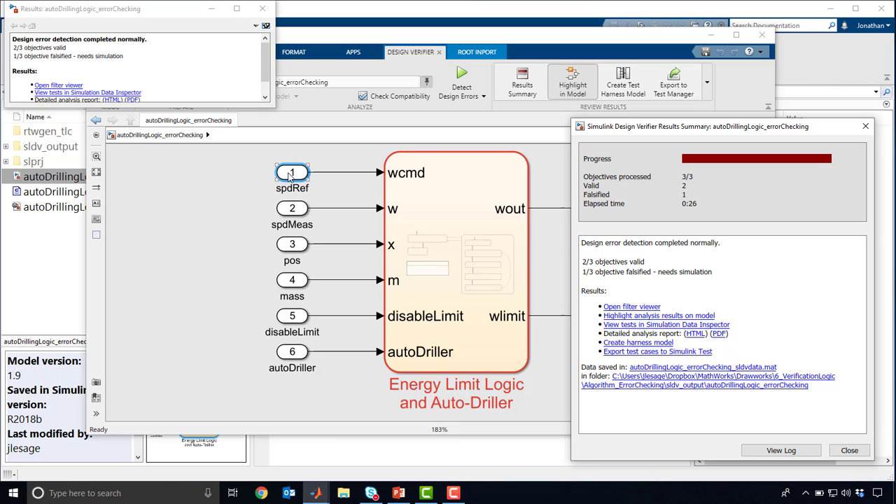
click(339, 193)
click(285, 172)
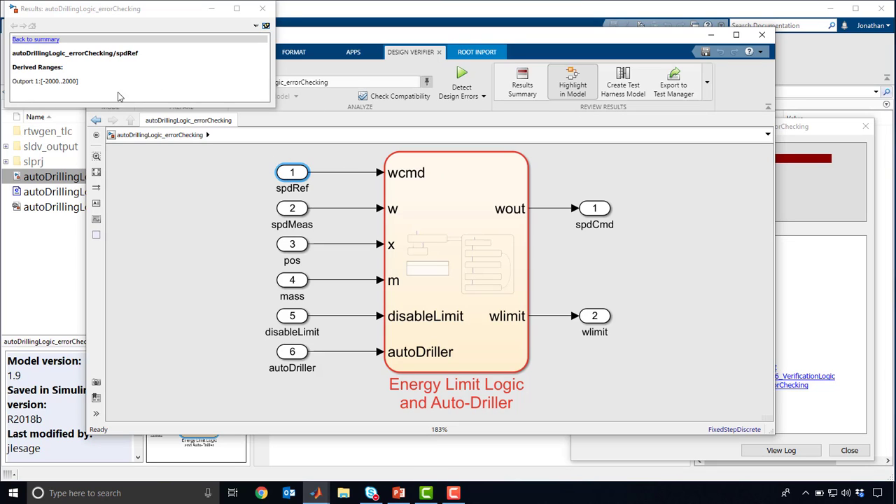
click(855, 219)
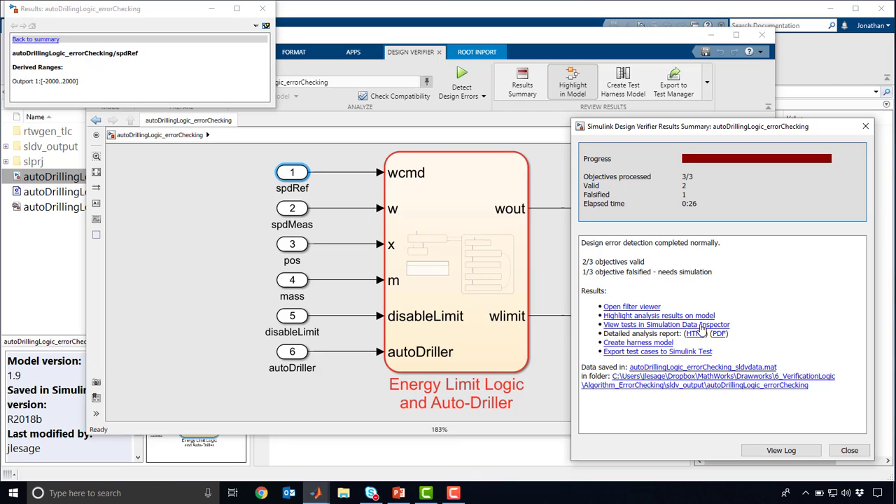
Open the Energy Limit Logic and Auto-Driller chart to view its derived output ranges.
click(513, 302)
click(513, 303)
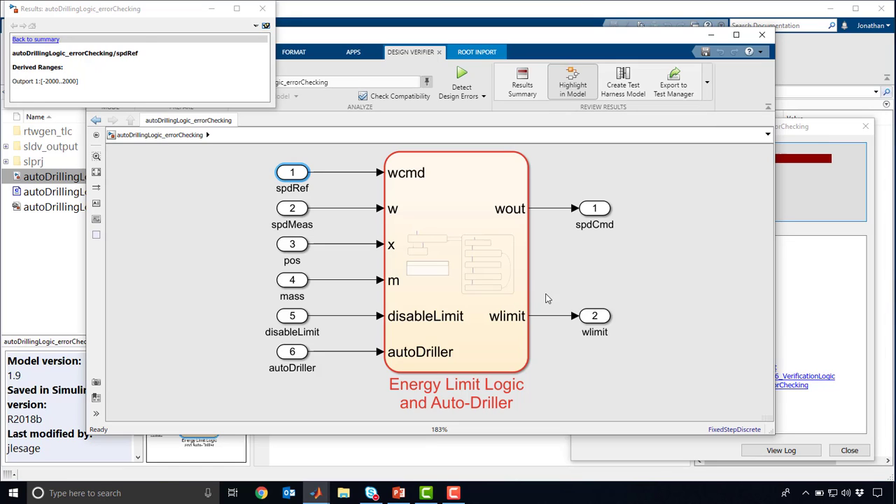
double_click(508, 286)
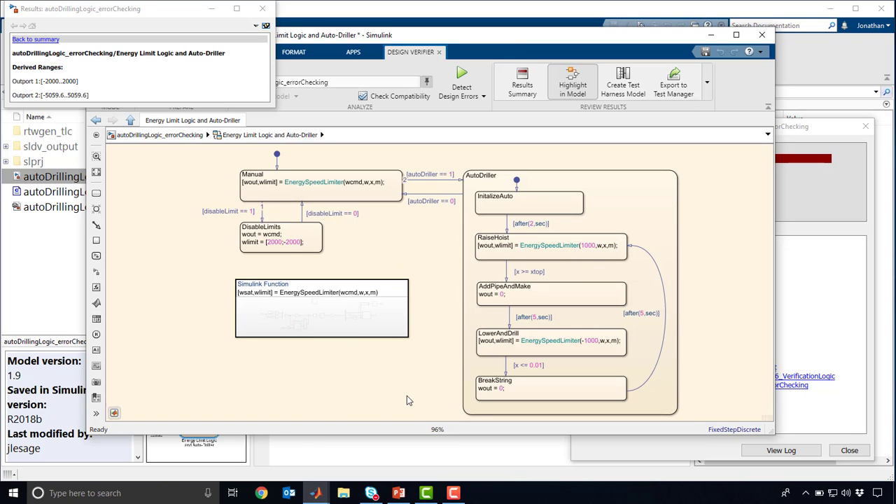
In EnergySpeedLimiter, check the 1-D Lookup Table and Divide results, revealing a division-by-zero error.
double_click(362, 305)
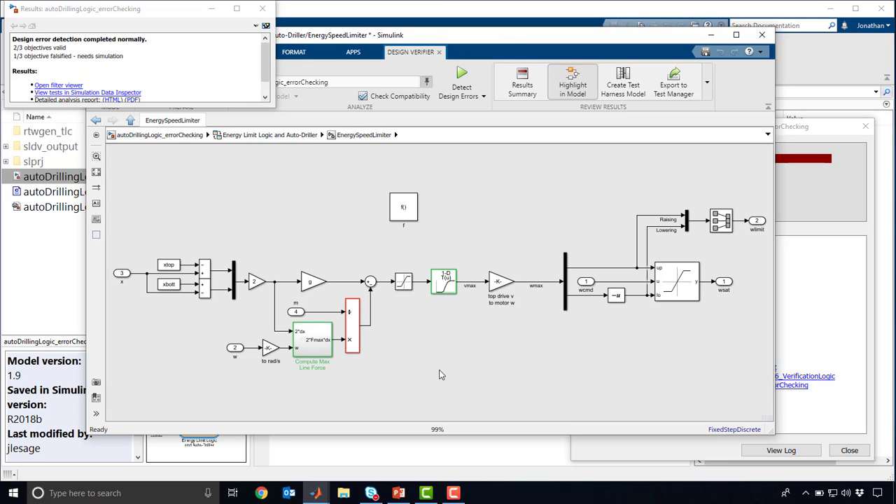
click(448, 287)
click(449, 288)
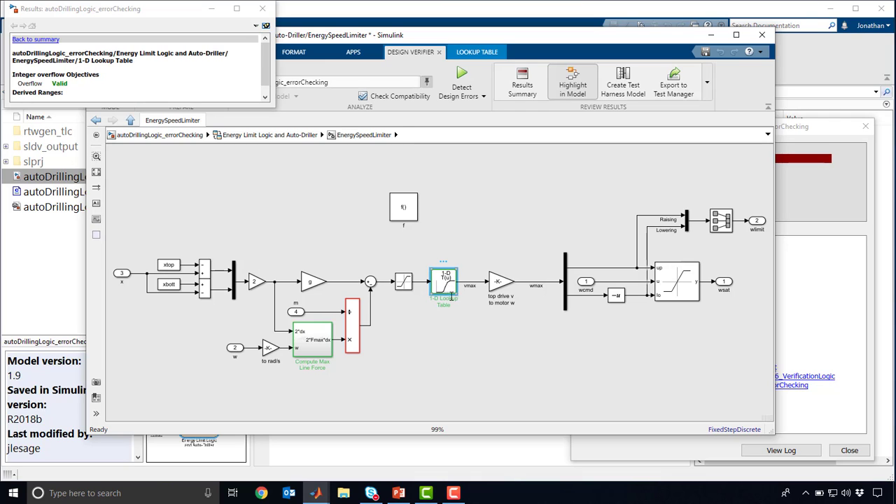
drag(272, 104, 280, 169)
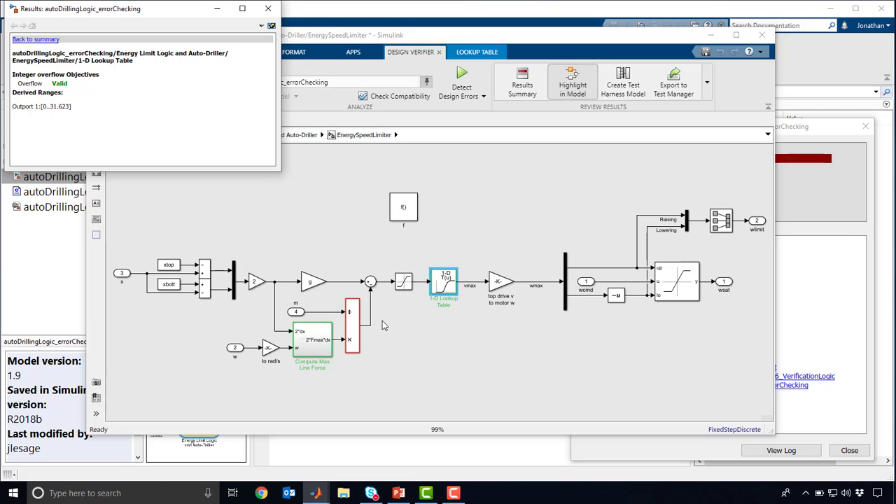
click(353, 336)
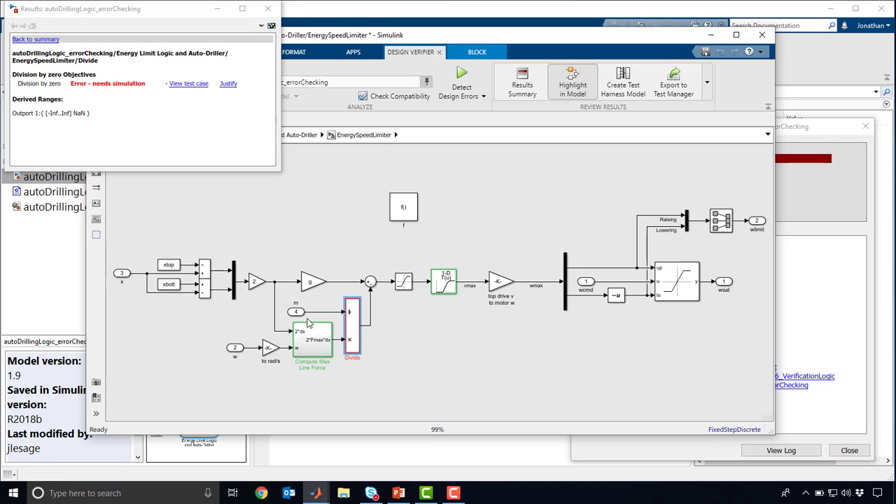
Insert a Saturation block from Discontinuities on the mass signal m.
click(334, 204)
click(217, 8)
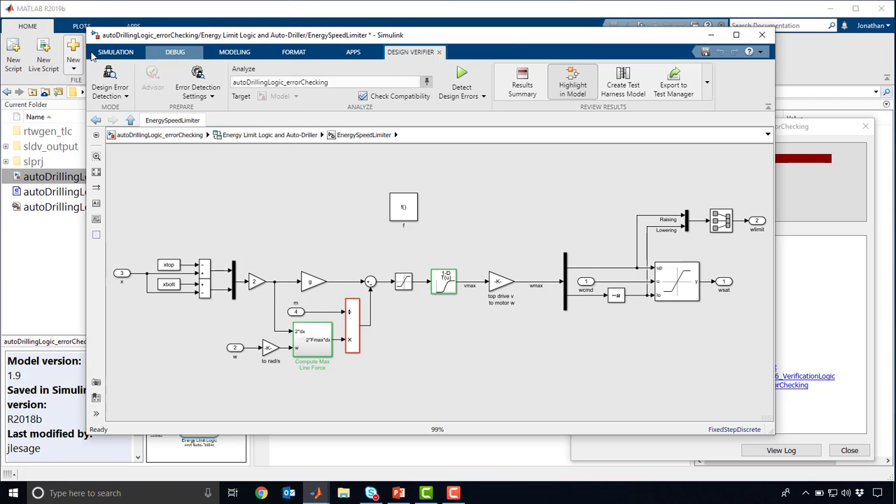
click(112, 53)
click(175, 80)
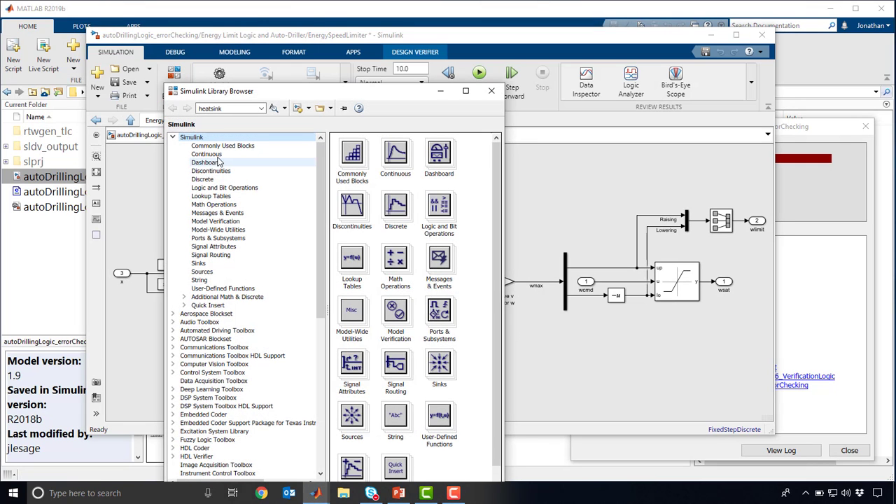
click(210, 171)
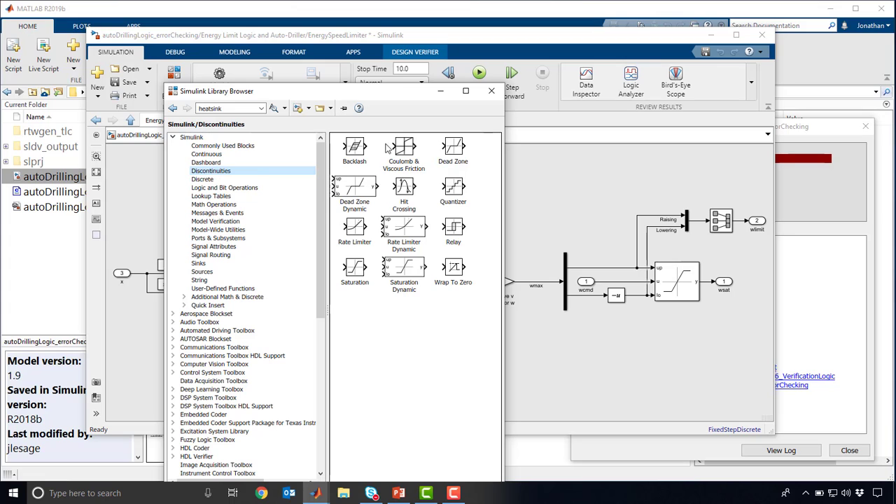
drag(354, 269, 602, 203)
click(590, 233)
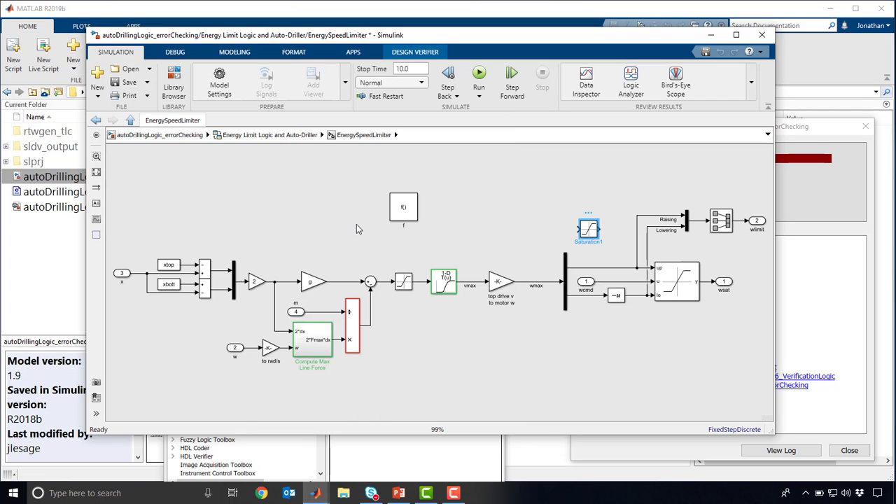
drag(588, 220, 316, 260)
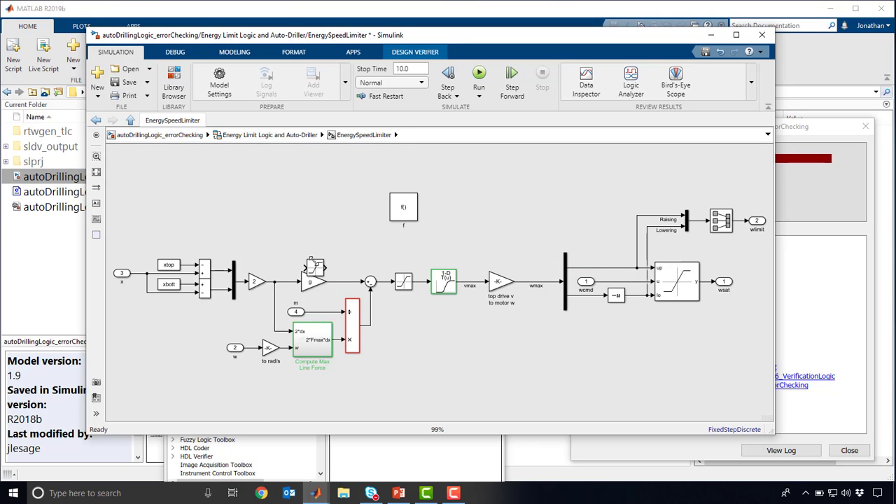
drag(321, 308, 324, 317)
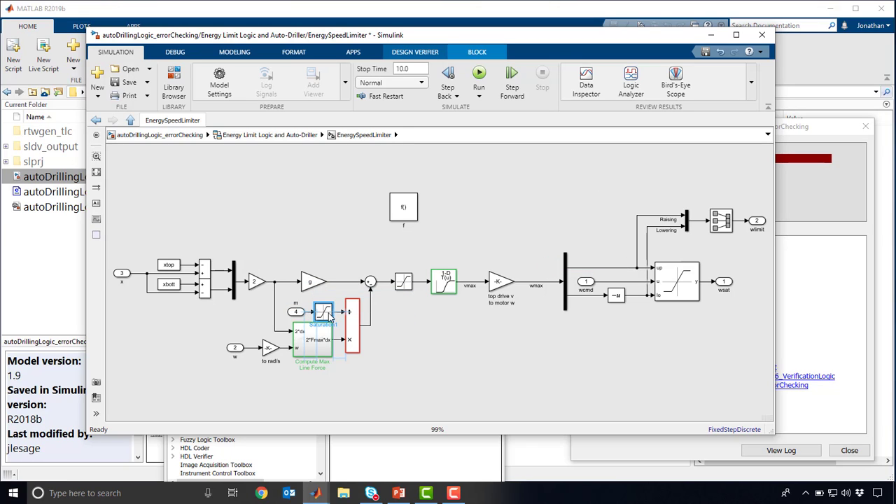
Set the Saturation upper limit to inf and lower limit to 0.1.
double_click(324, 313)
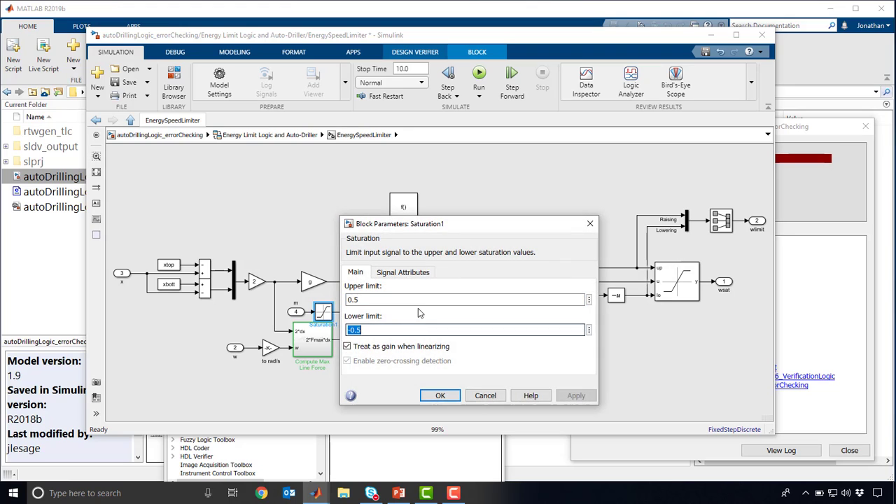
text(inf)
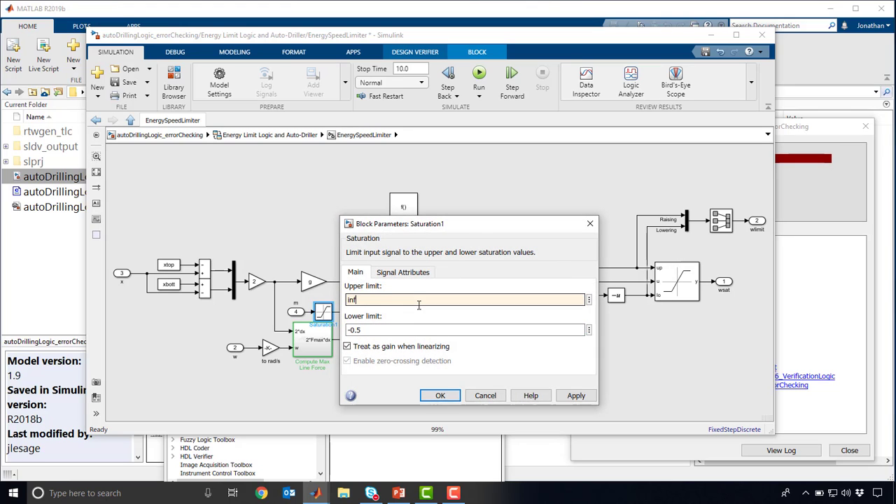
key(Tab)
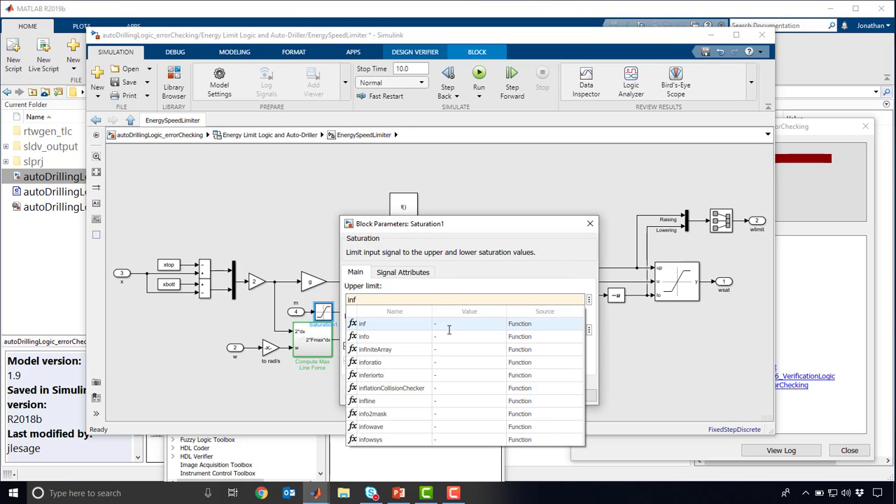
key(Tab)
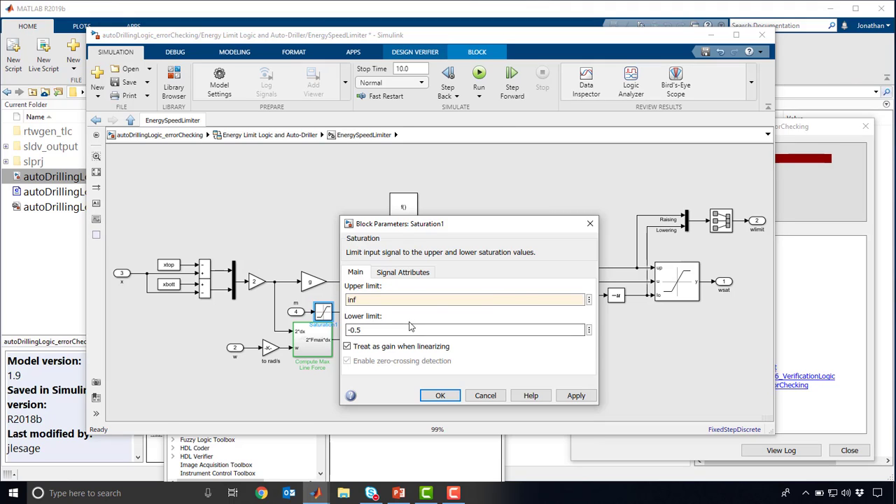
text(0.1)
click(448, 396)
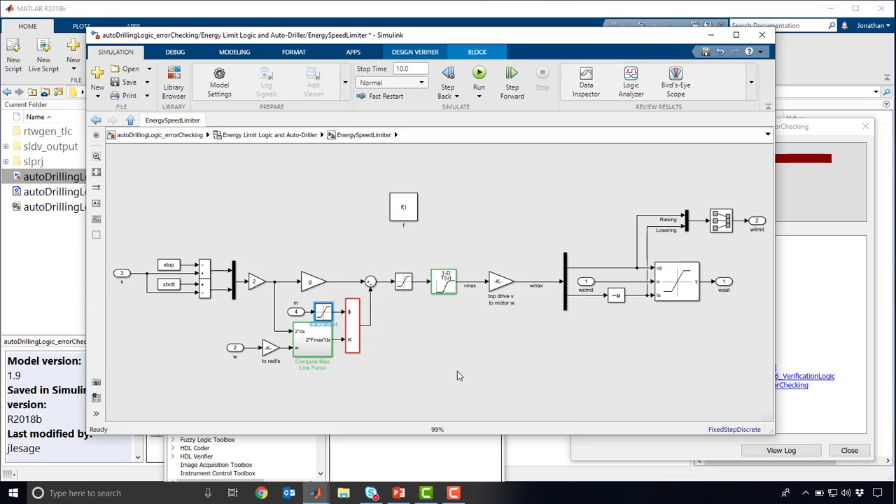
click(457, 371)
Rerun design error detection at the top level, getting 3/3 objectives valid, then show the slides.
click(159, 134)
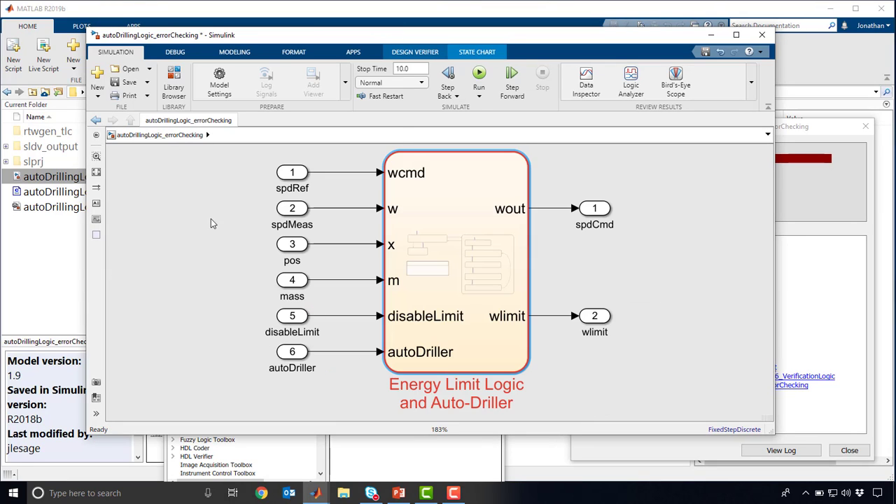
double_click(444, 52)
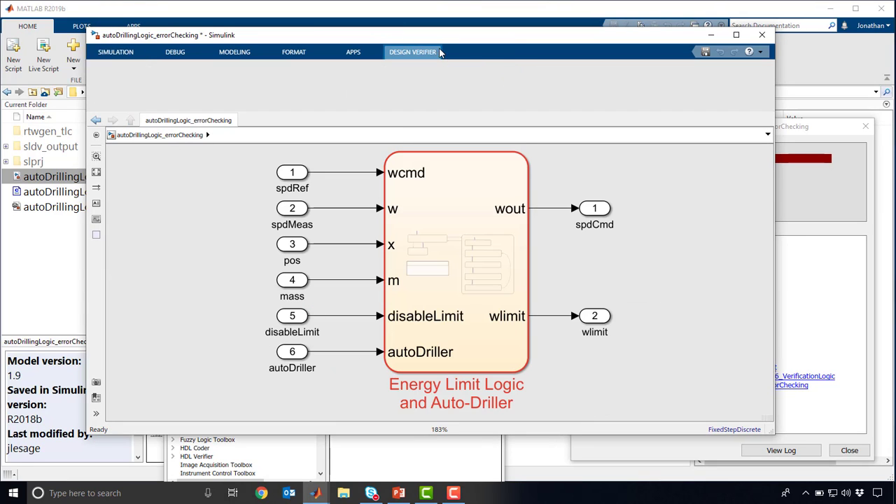
click(429, 56)
click(460, 69)
drag(630, 274, 632, 198)
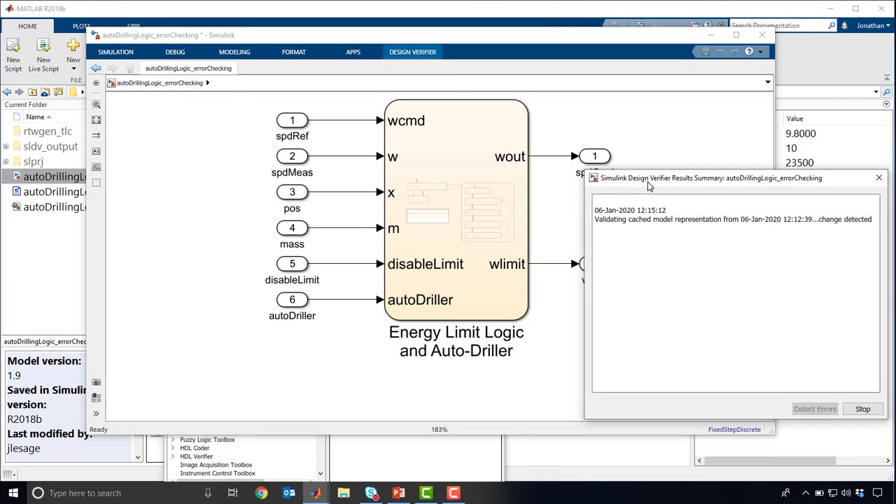
click(474, 237)
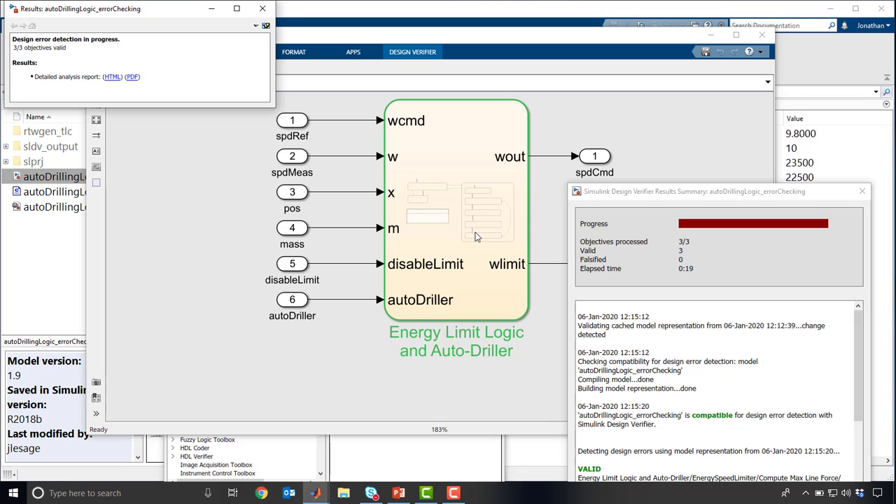
click(398, 493)
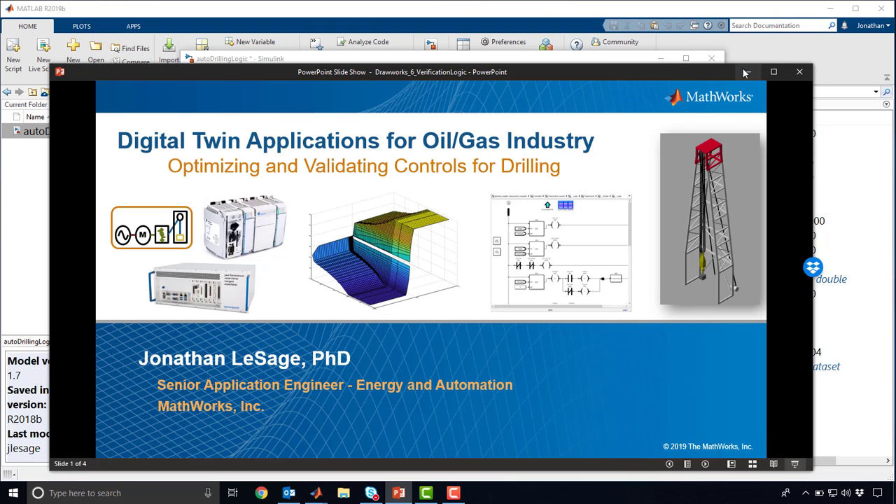
Minimize the PowerPoint slide show to reveal the autoDrillingLogic model.
click(748, 71)
Run Generate Tests on autoDrillingLogic until all 56 objectives are reported satisfied.
click(625, 210)
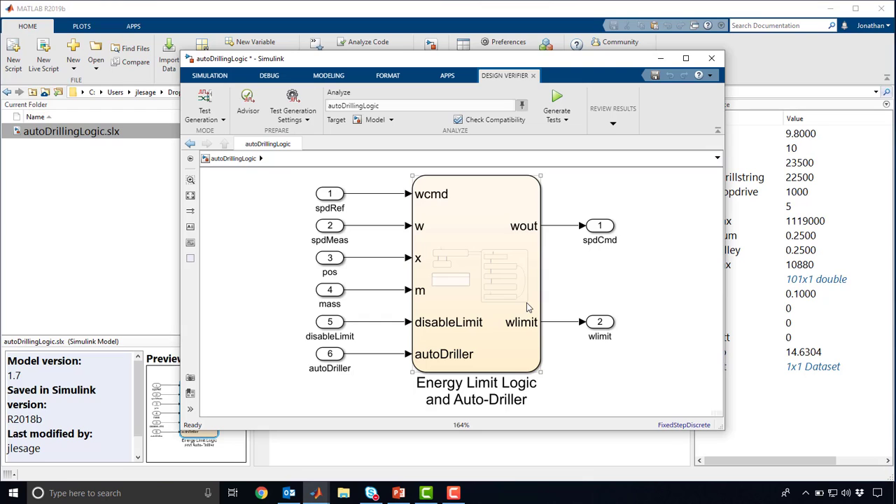
click(556, 101)
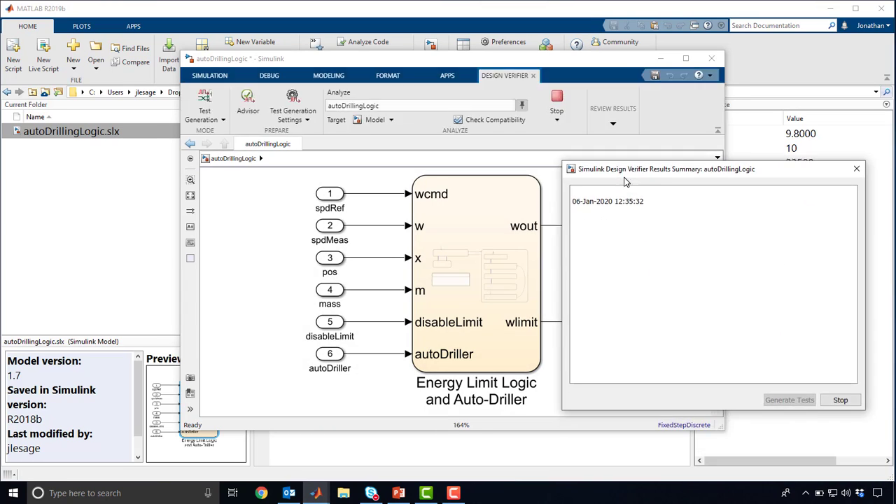
drag(550, 59, 398, 76)
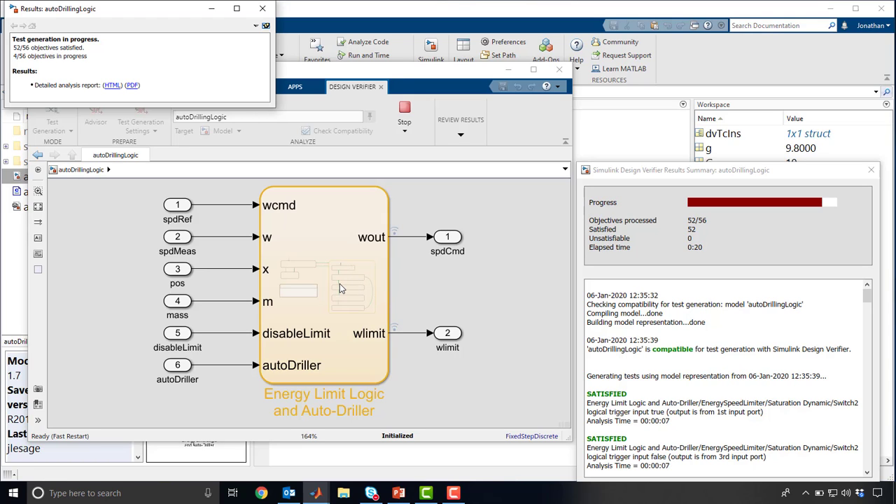
click(303, 294)
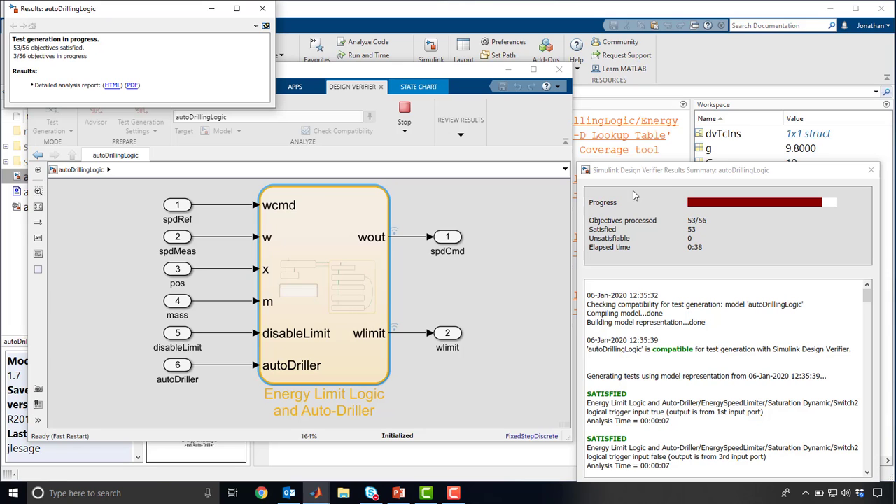
drag(653, 178, 652, 106)
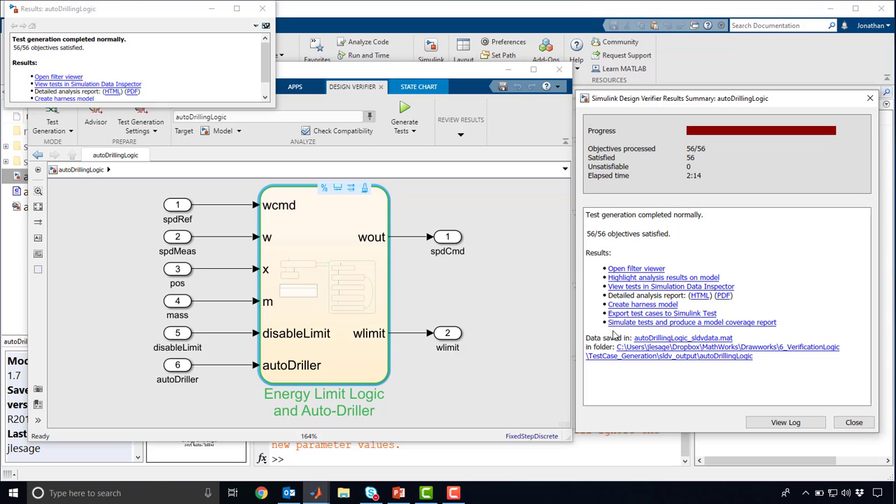
Generate the autoDrillingLogic_harness test harness model from the Results Summary.
click(639, 306)
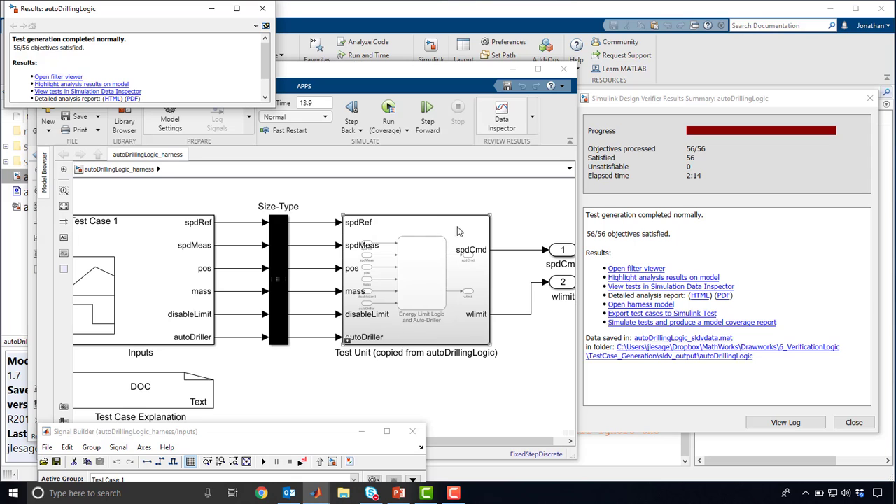
View Signal Builder inputs for Test Cases 2 through 5, leaving Test Case 5 active.
drag(284, 433, 315, 106)
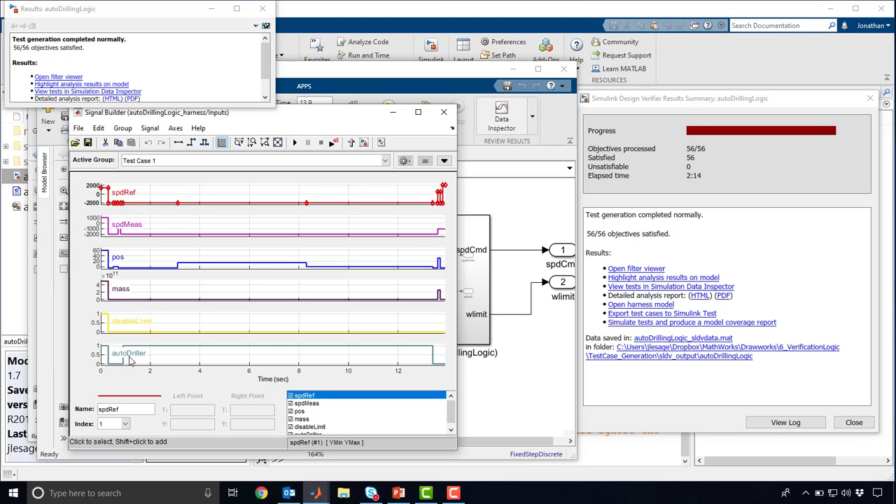
click(188, 161)
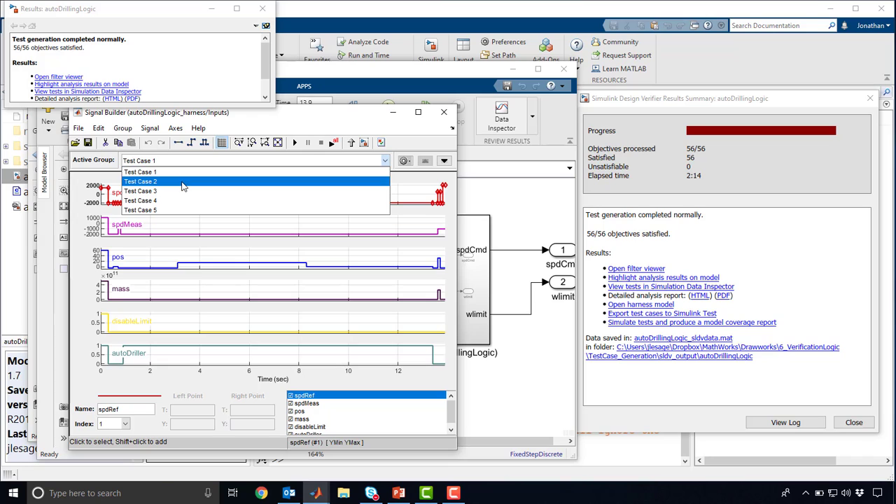
click(186, 181)
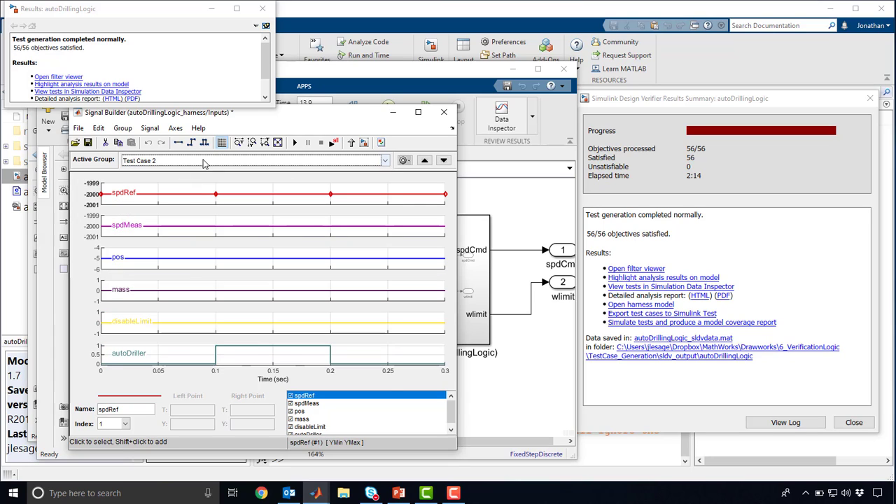
click(203, 161)
click(184, 189)
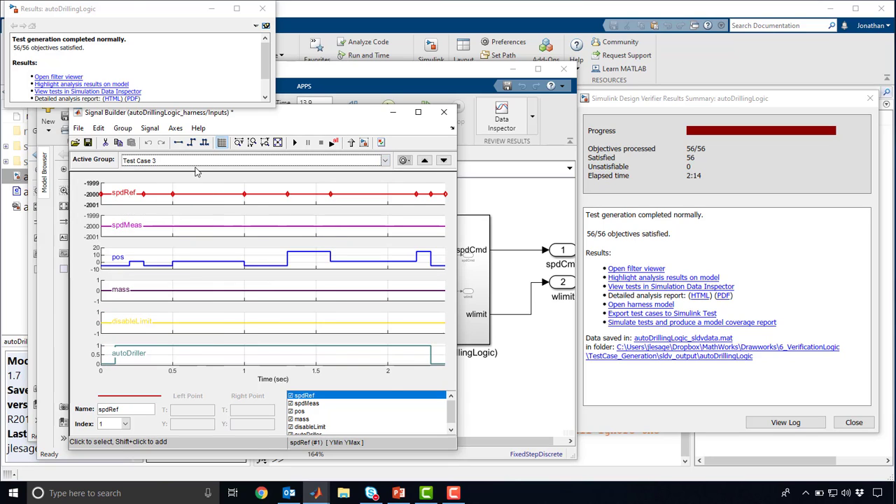
click(196, 160)
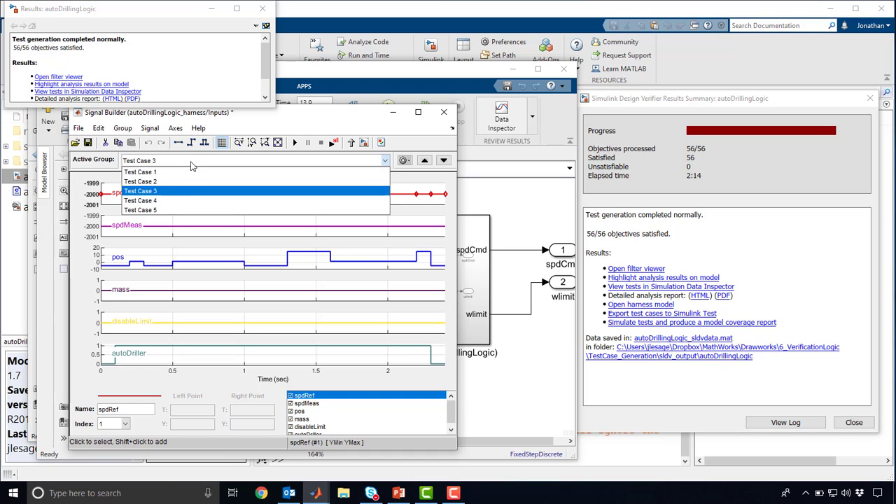
click(182, 200)
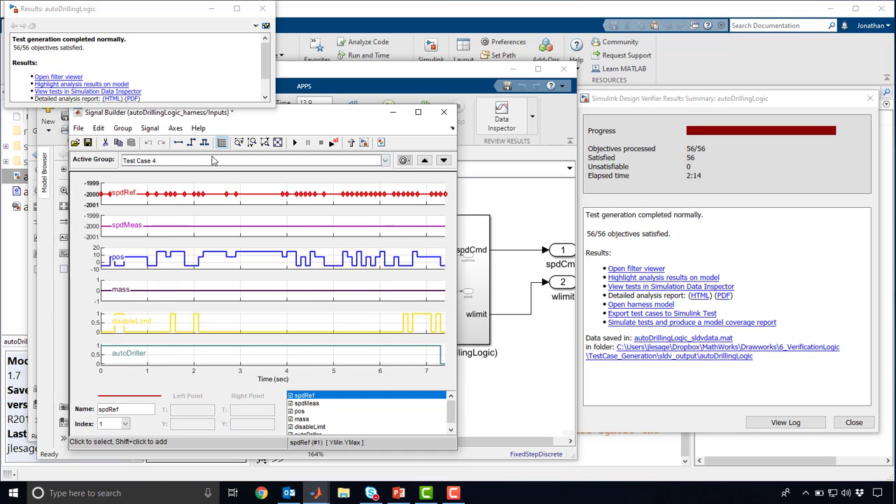
click(210, 160)
click(199, 209)
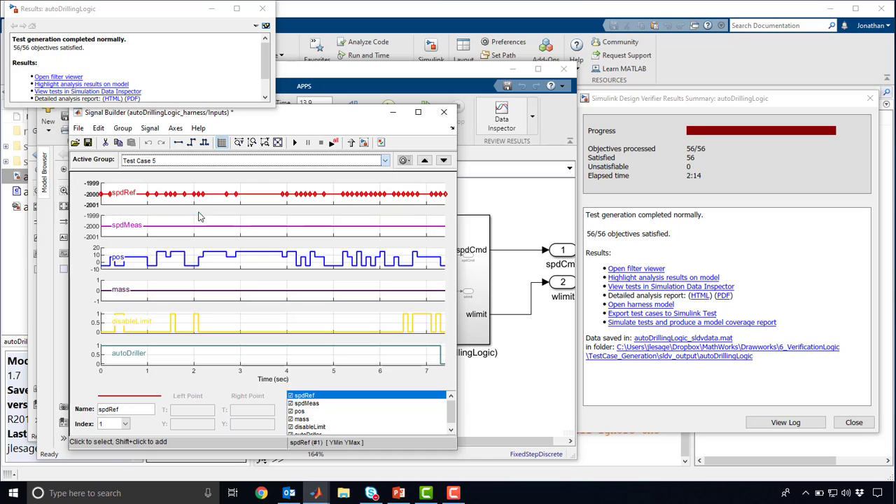
click(502, 276)
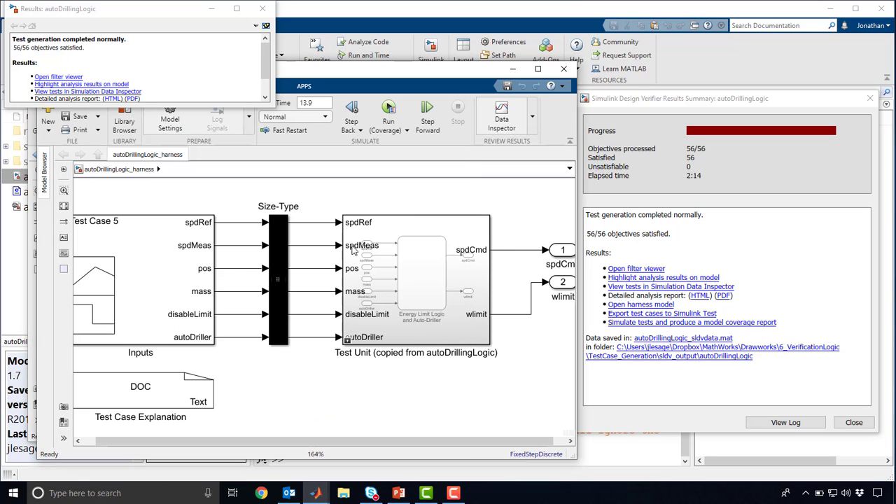